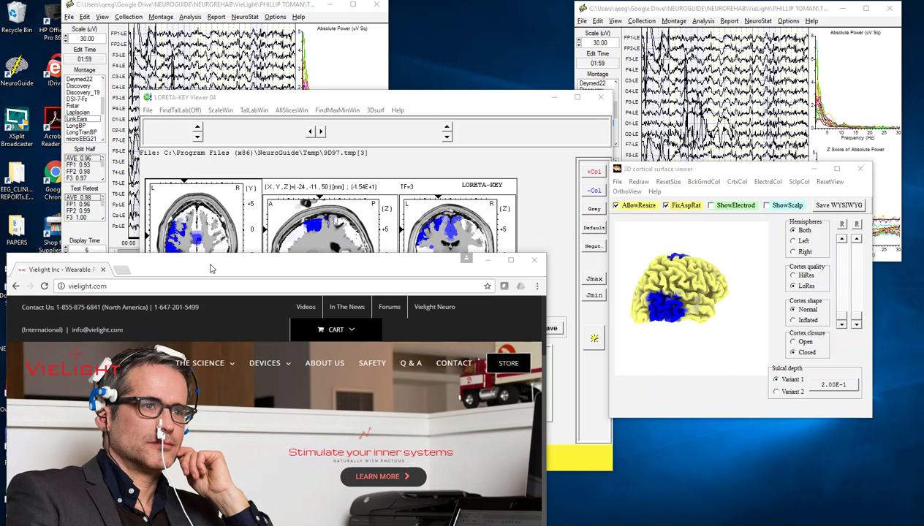
pyautogui.click(472, 108)
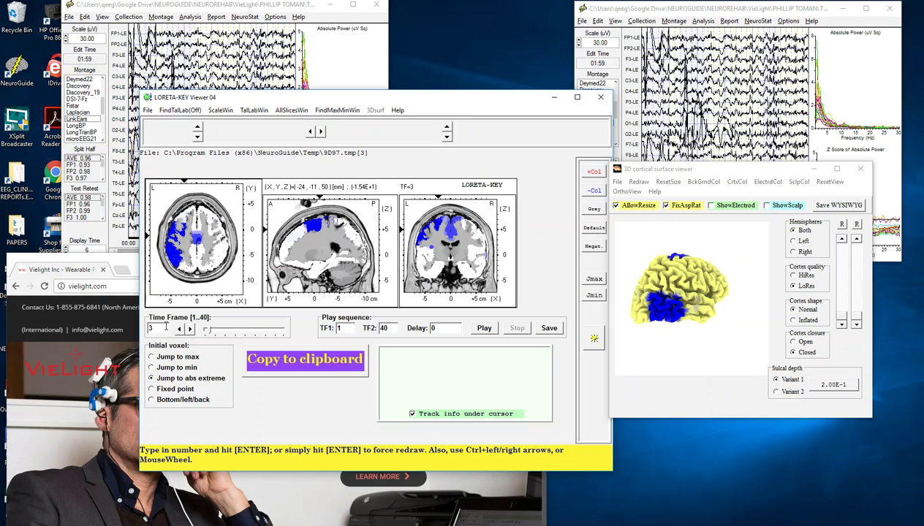
pyautogui.doubleClick(164, 328)
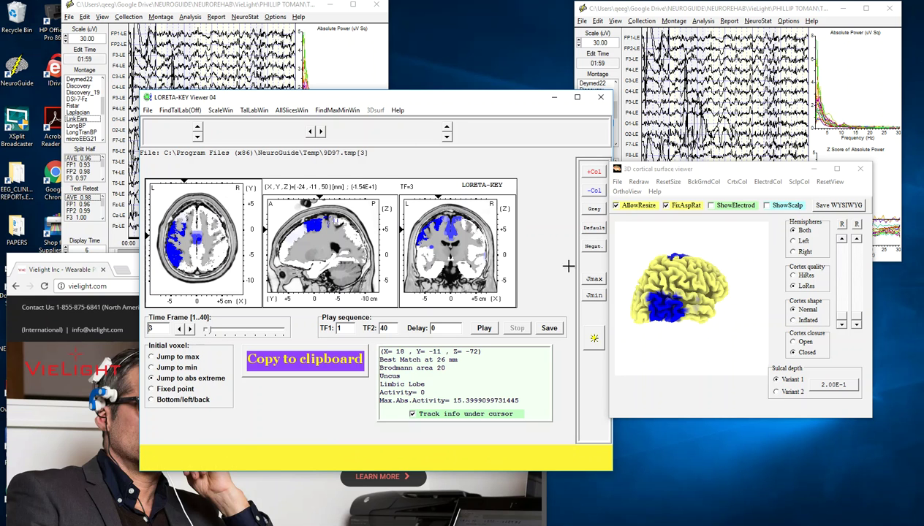
# Step the LORETA maps from frame 3 to 9, rotating the 3D brain to inspect the activation.
pyautogui.moveTo(673, 294)
pyautogui.mouseDown()
pyautogui.moveTo(650, 294)
pyautogui.moveTo(757, 300)
pyautogui.moveTo(676, 298)
pyautogui.mouseUp()
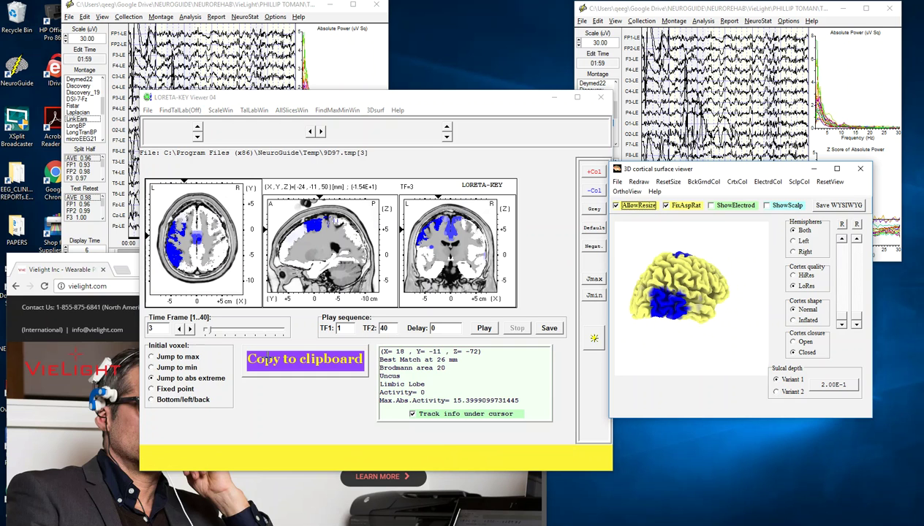
pyautogui.click(190, 329)
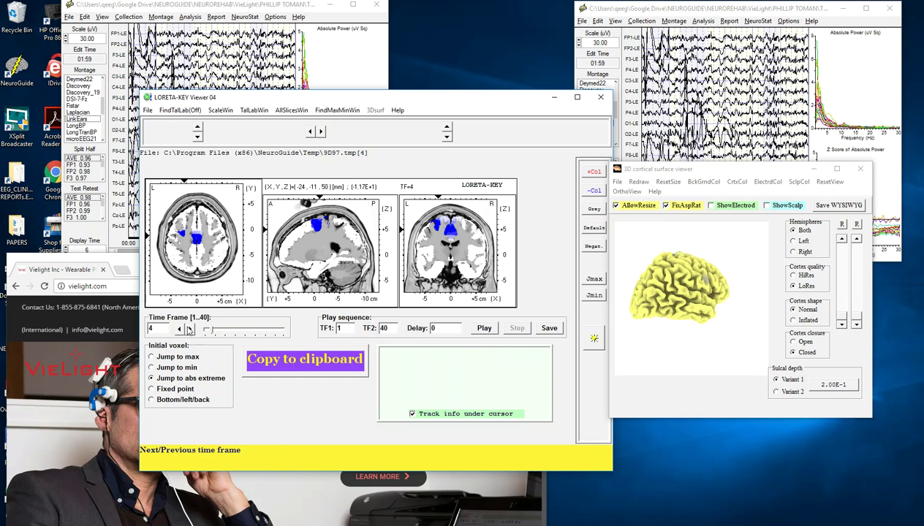
pyautogui.click(190, 329)
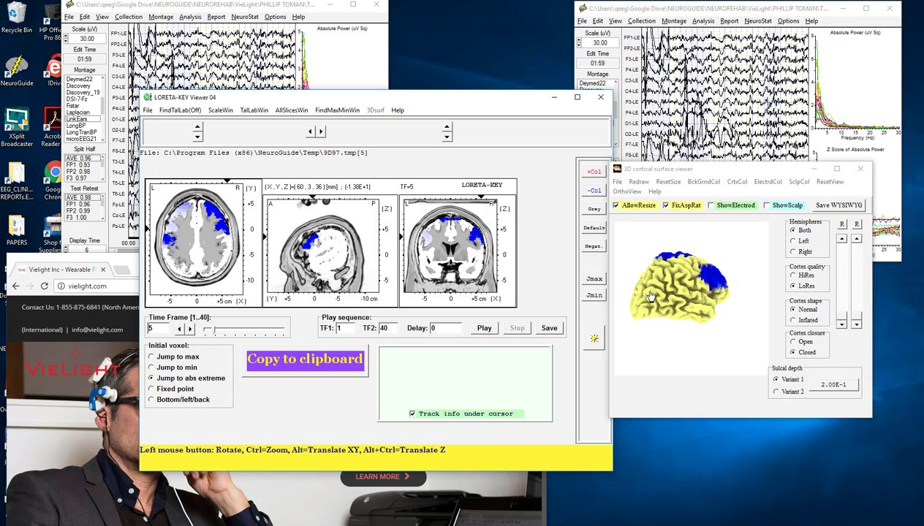
pyautogui.moveTo(645, 294)
pyautogui.mouseDown()
pyautogui.moveTo(722, 337)
pyautogui.moveTo(773, 345)
pyautogui.moveTo(734, 342)
pyautogui.moveTo(633, 301)
pyautogui.mouseUp()
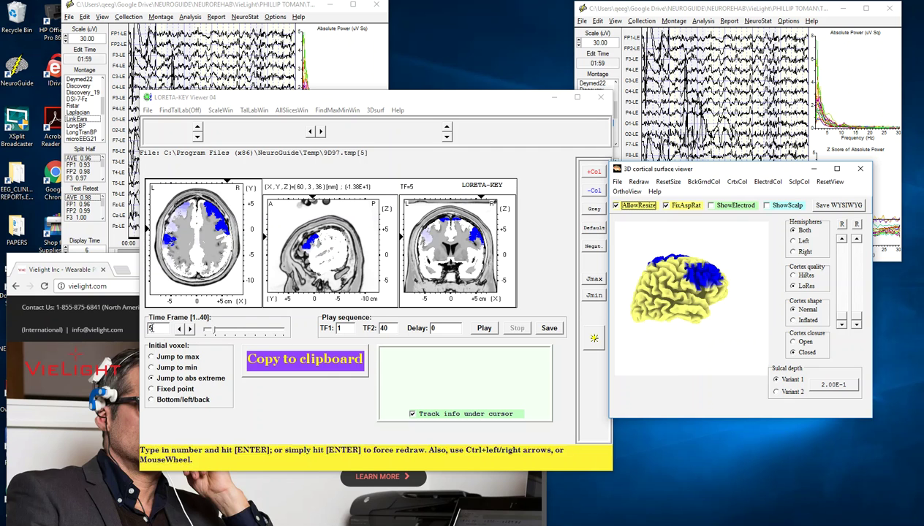
pyautogui.click(191, 329)
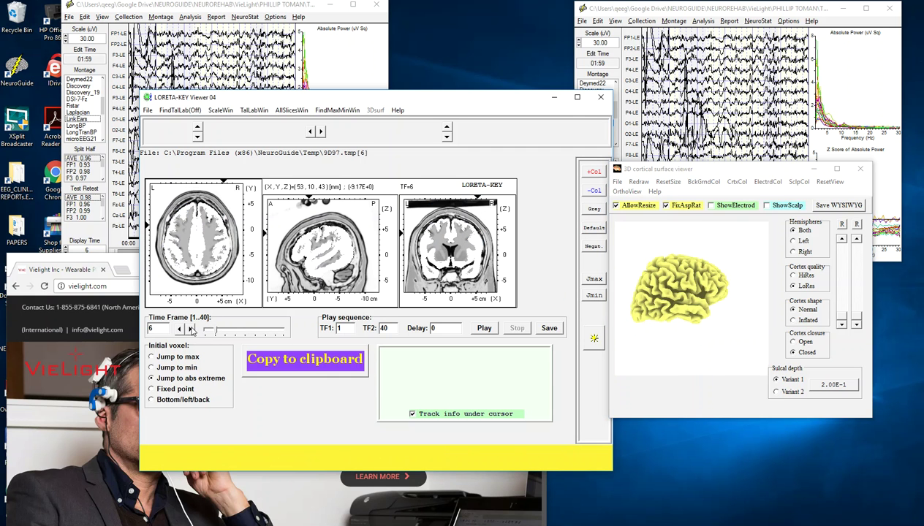
pyautogui.click(191, 329)
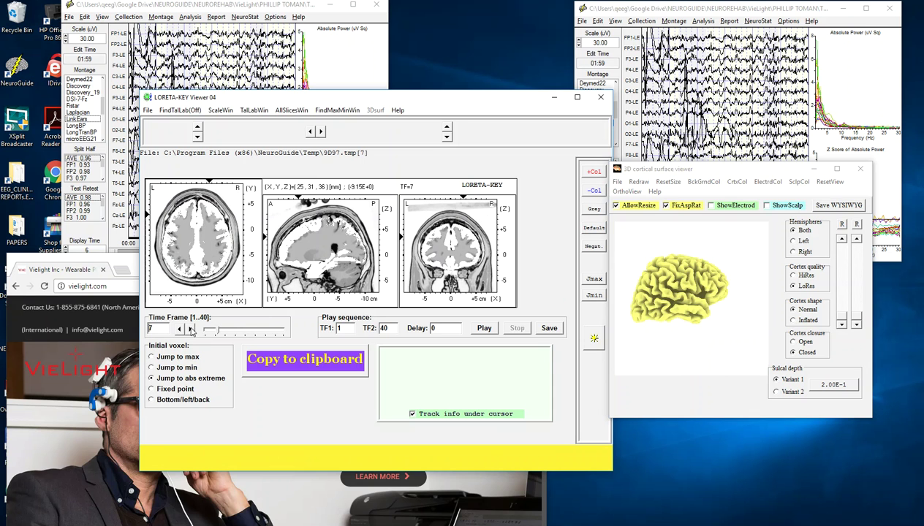
pyautogui.click(191, 328)
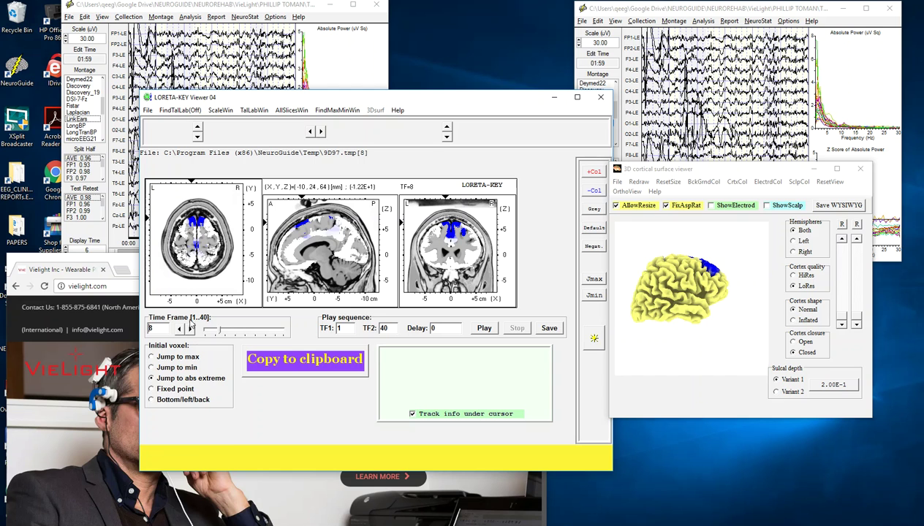
pyautogui.moveTo(198, 222)
pyautogui.click(191, 329)
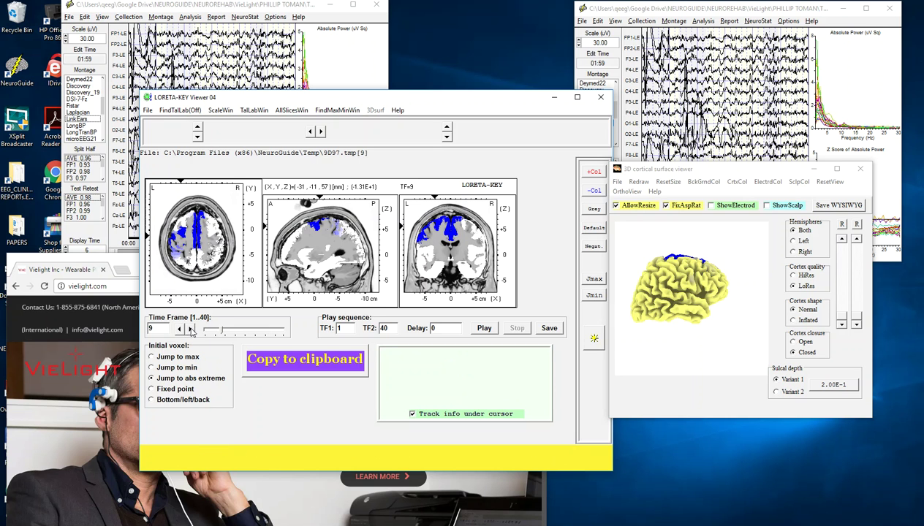
# Rotate the 3D brain to a top-down view and back to the side, then advance to frame 12.
pyautogui.moveTo(669, 306); pyautogui.dragTo(752, 371)
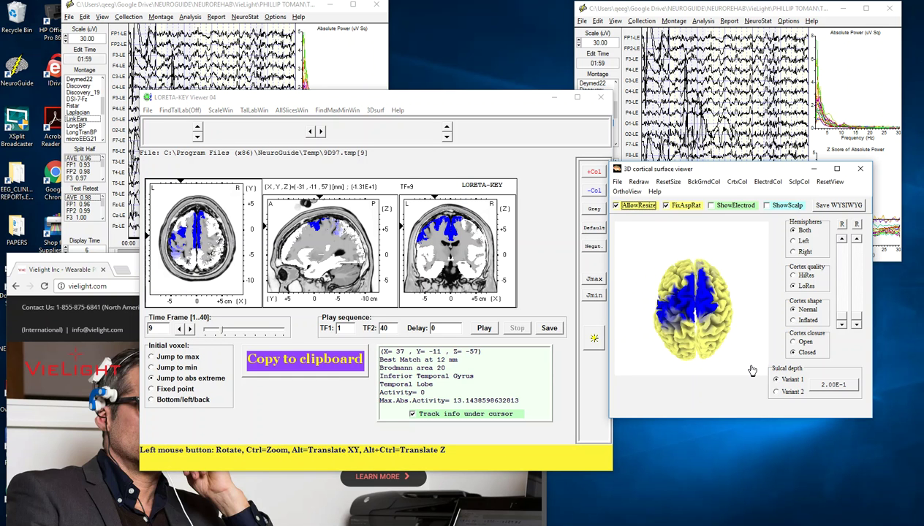
pyautogui.moveTo(752, 371); pyautogui.dragTo(658, 289)
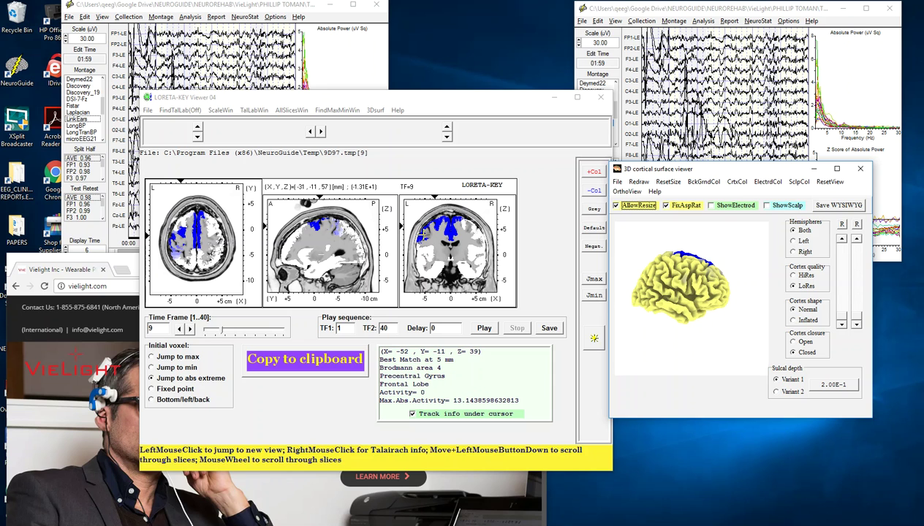
pyautogui.click(191, 329)
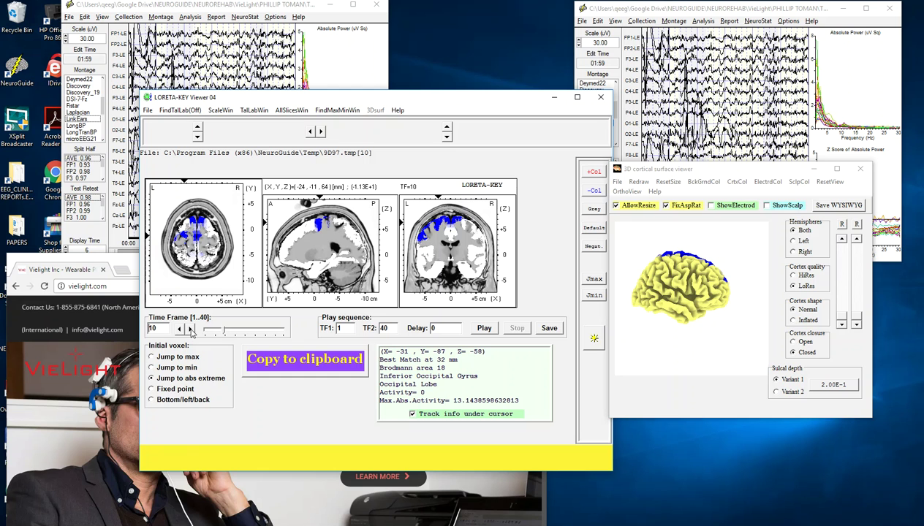
pyautogui.click(190, 329)
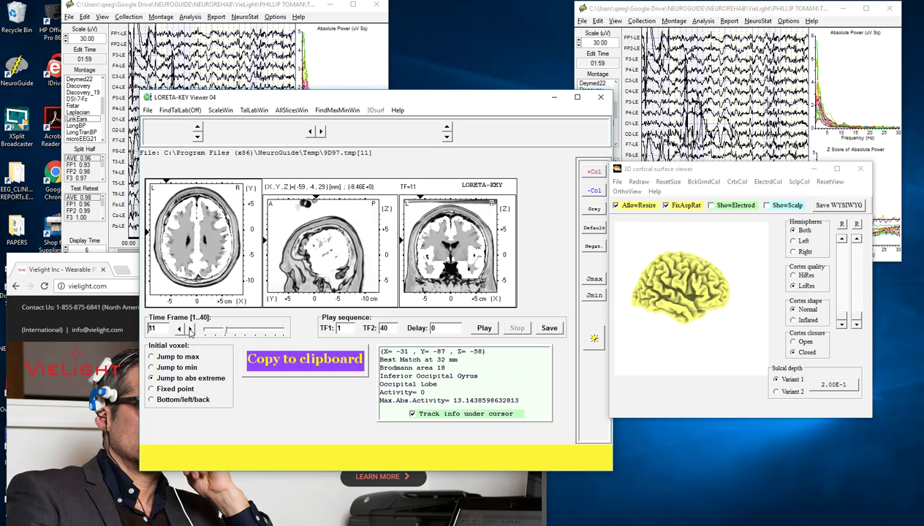
pyautogui.click(190, 329)
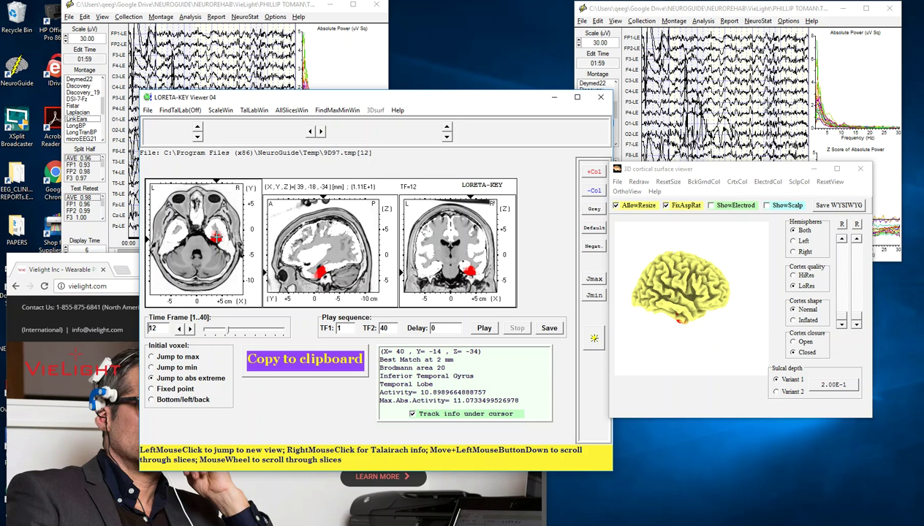
# Advance the maps through frames 13, 14, 15 and 16.
pyautogui.click(191, 329)
pyautogui.click(190, 329)
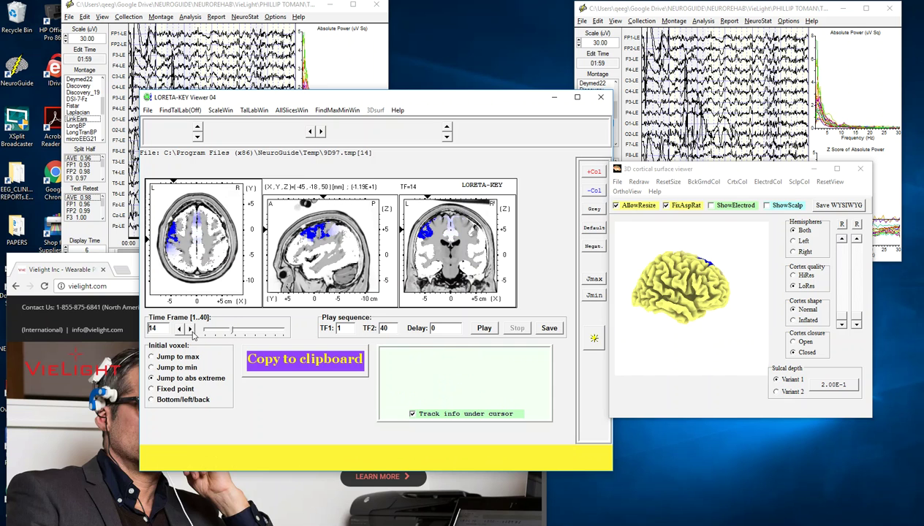
pyautogui.click(190, 329)
pyautogui.click(191, 329)
# Rotate the 3D brain to rear and top views, then step to frame 17.
pyautogui.moveTo(219, 250)
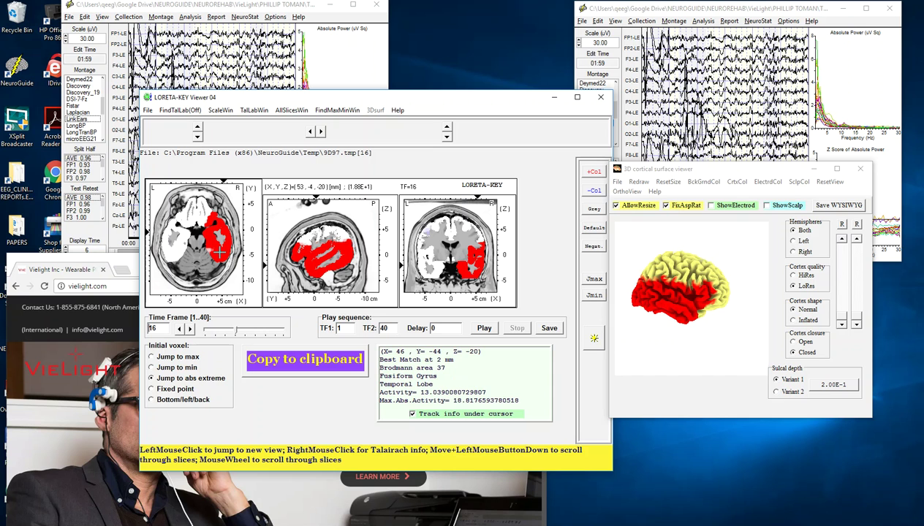
pyautogui.moveTo(640, 287); pyautogui.dragTo(826, 301)
pyautogui.moveTo(852, 329); pyautogui.dragTo(643, 303)
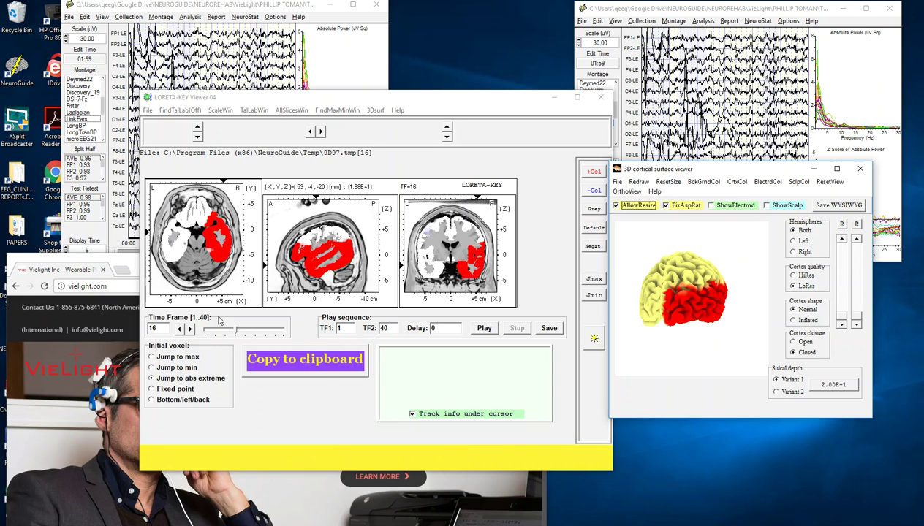
pyautogui.click(191, 329)
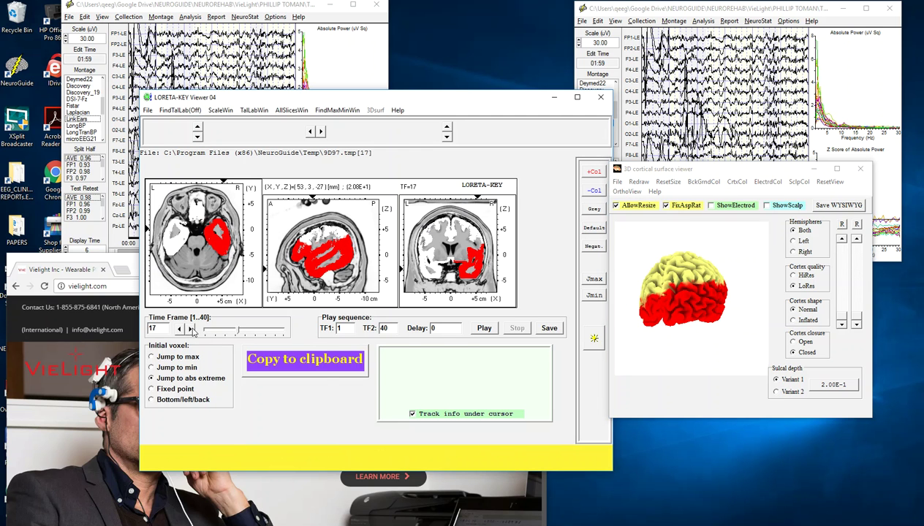
pyautogui.moveTo(307, 261)
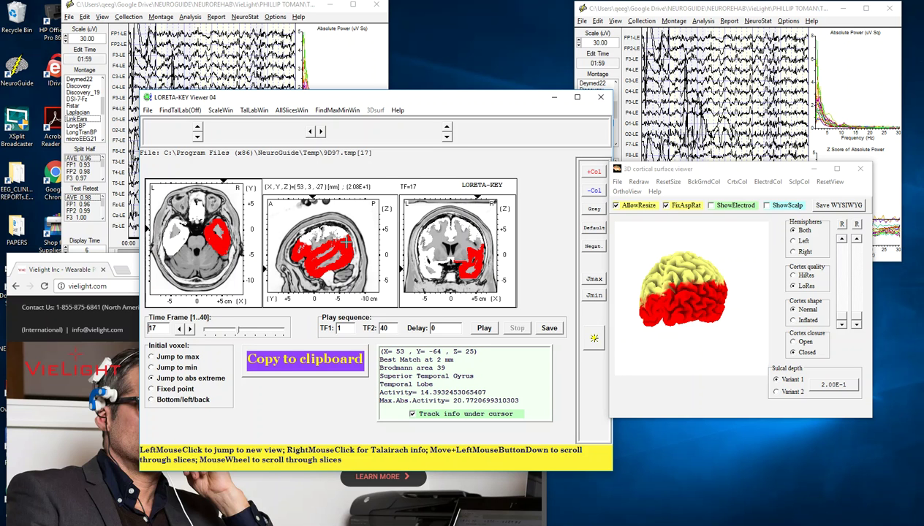
# Step through frames 18 and 19, rotating the 3D cortex around to a left-side view.
pyautogui.click(190, 329)
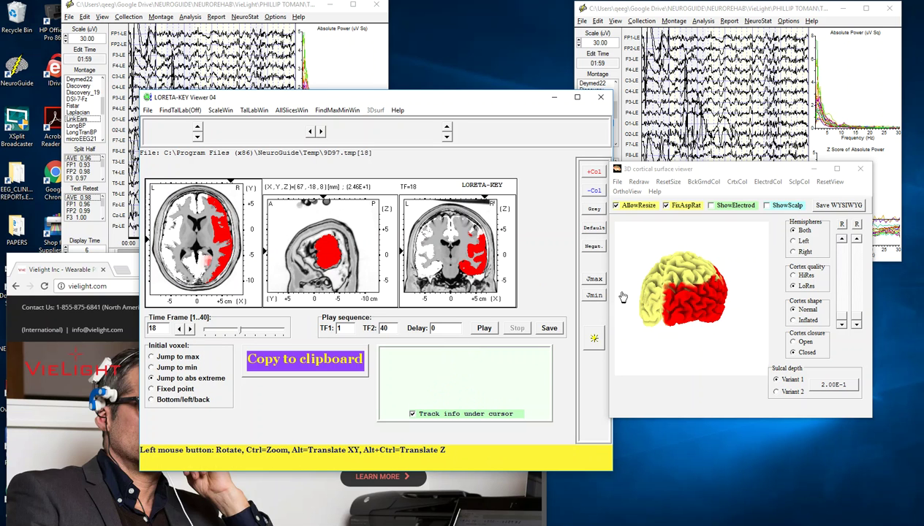
pyautogui.moveTo(640, 301)
pyautogui.mouseDown()
pyautogui.moveTo(764, 352)
pyautogui.moveTo(680, 336)
pyautogui.moveTo(651, 365)
pyautogui.moveTo(687, 351)
pyautogui.moveTo(633, 310)
pyautogui.mouseUp()
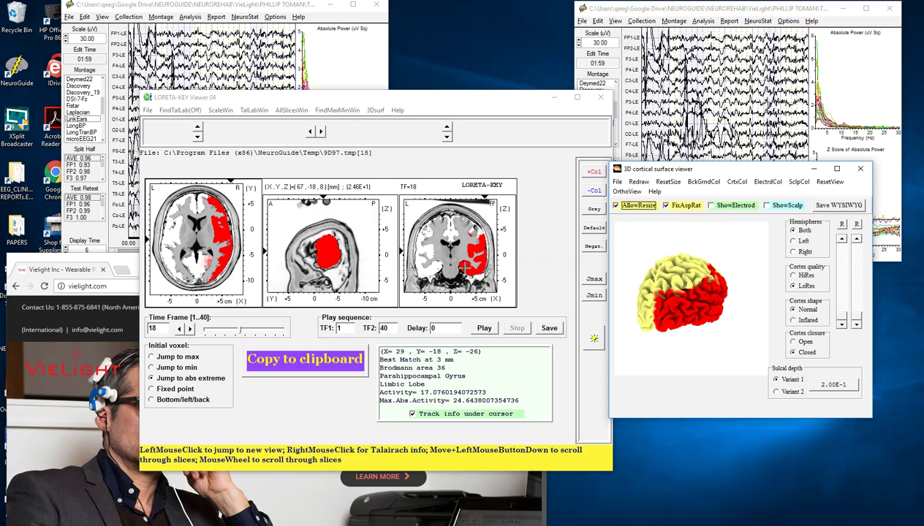
pyautogui.click(189, 328)
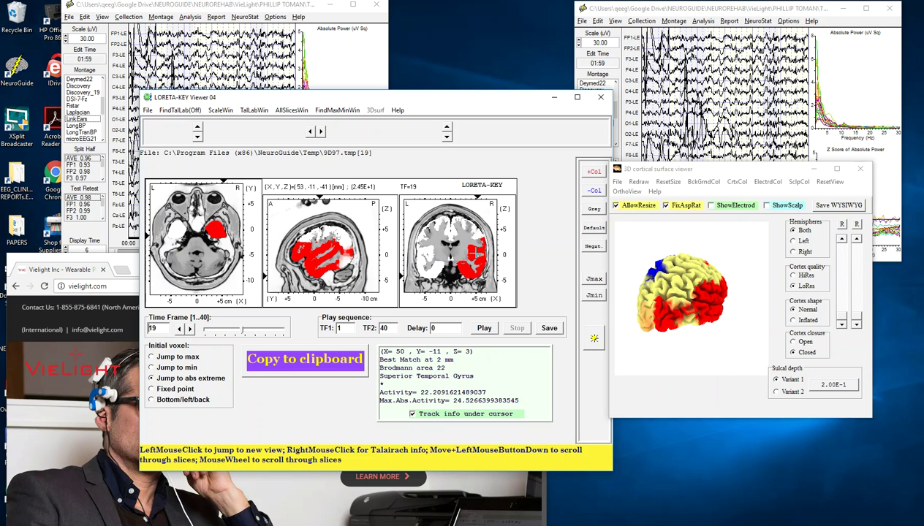
pyautogui.moveTo(648, 319); pyautogui.dragTo(704, 328)
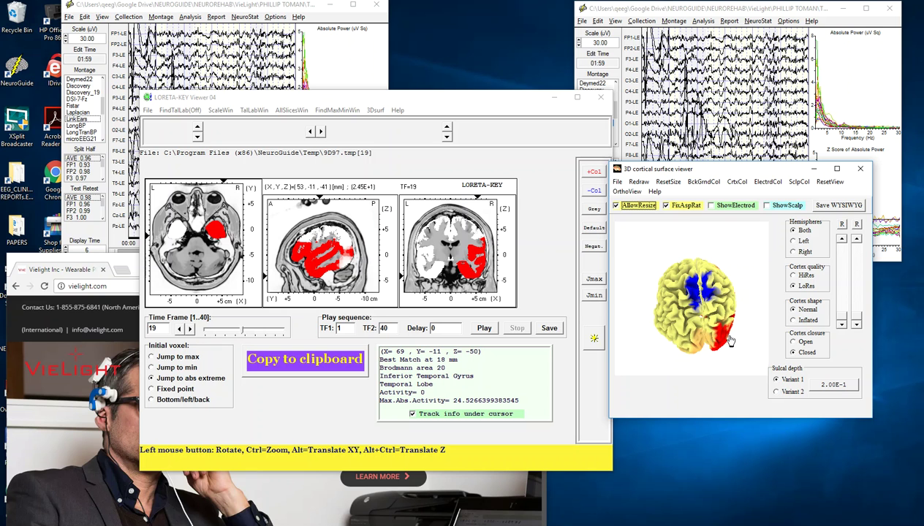
pyautogui.moveTo(724, 342); pyautogui.dragTo(635, 308)
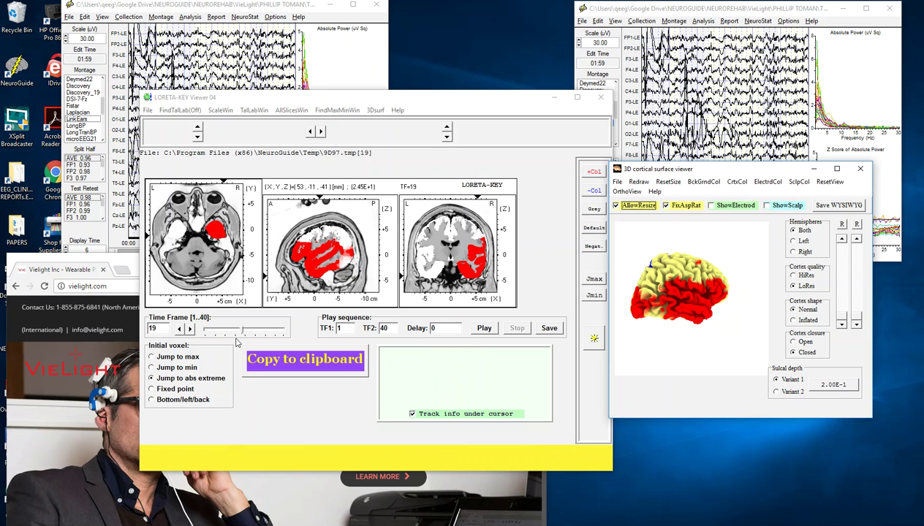
# Advance frames 20 to 22, rotating the 3D cortex toward top-front and frontal views.
pyautogui.click(190, 329)
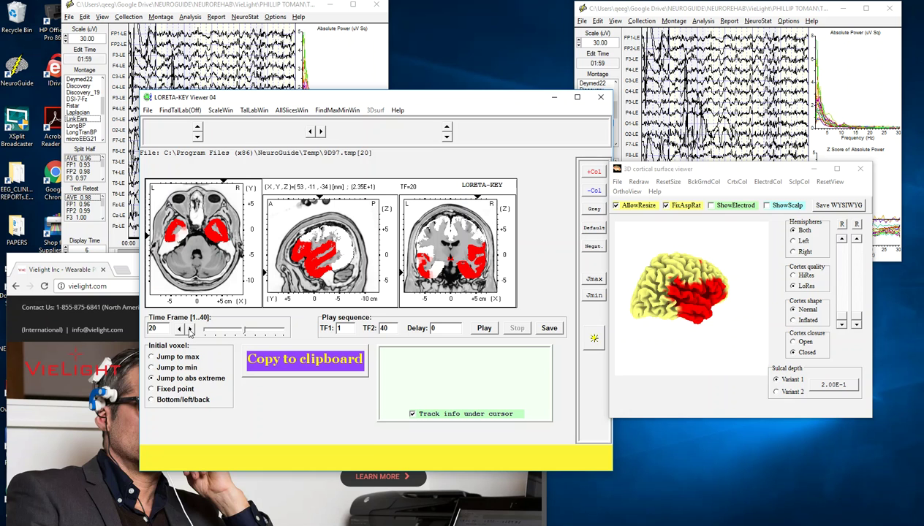
pyautogui.moveTo(638, 295)
pyautogui.mouseDown()
pyautogui.moveTo(714, 347)
pyautogui.moveTo(763, 317)
pyautogui.moveTo(859, 301)
pyautogui.moveTo(631, 299)
pyautogui.mouseUp()
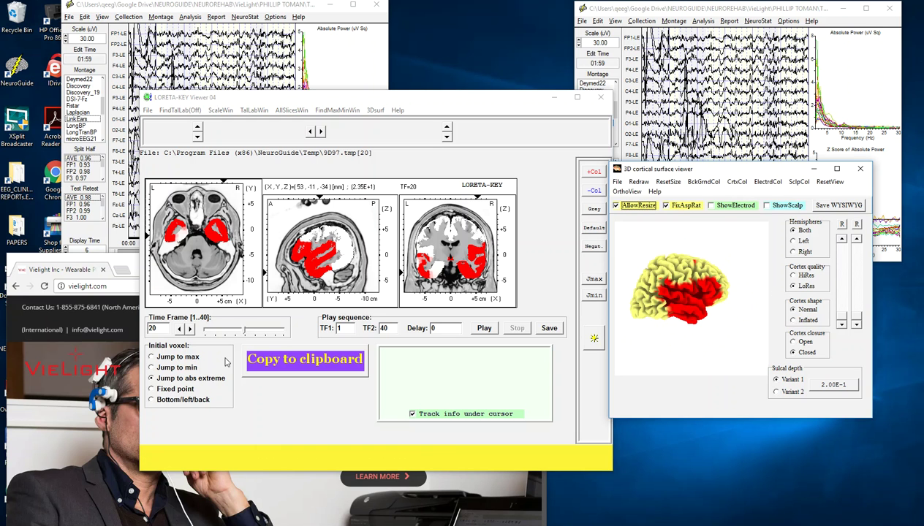
pyautogui.click(191, 329)
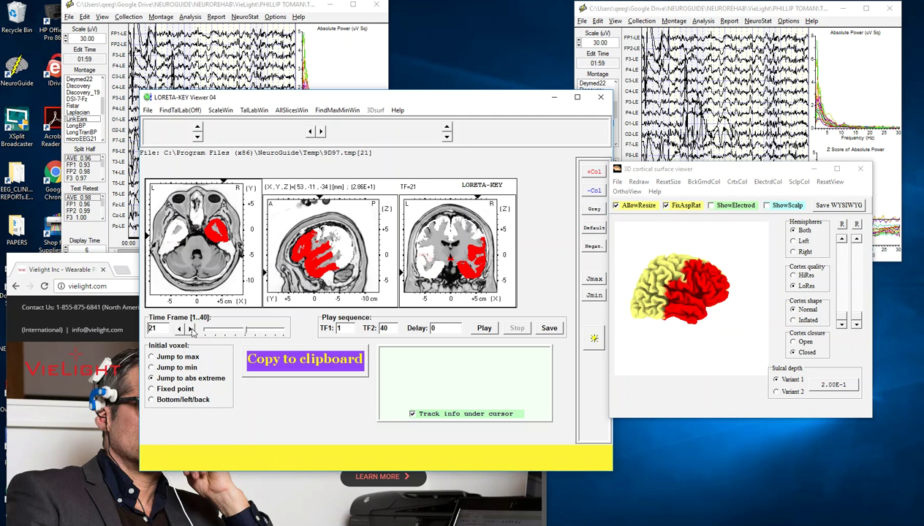
pyautogui.moveTo(647, 298); pyautogui.dragTo(844, 316)
pyautogui.moveTo(731, 292); pyautogui.dragTo(653, 299)
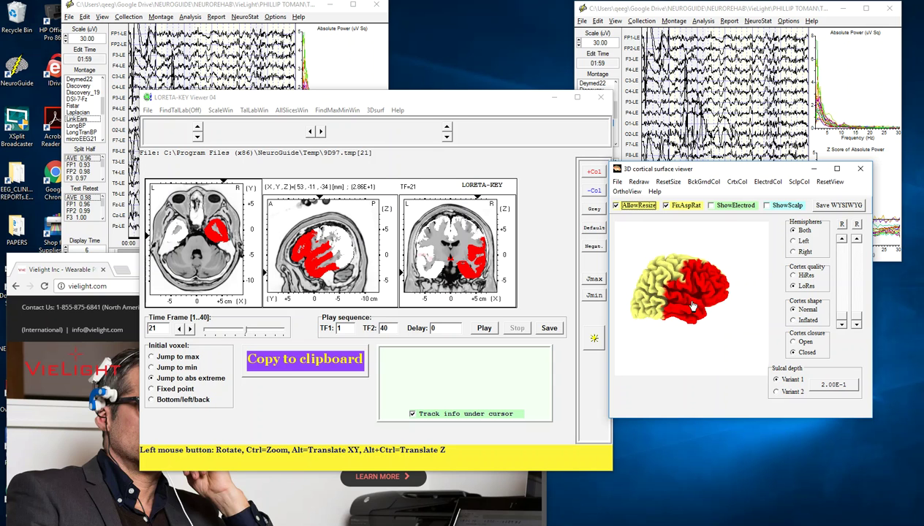
pyautogui.click(190, 329)
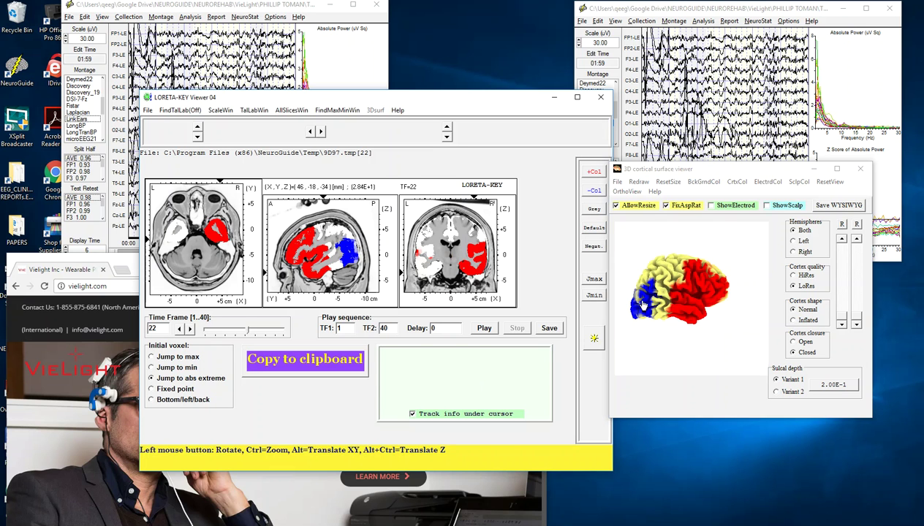
# Rotate the 3D cortex toward the back, step to frame 23, then turn it again.
pyautogui.moveTo(347, 254)
pyautogui.moveTo(644, 303)
pyautogui.mouseDown()
pyautogui.moveTo(737, 312)
pyautogui.moveTo(648, 307)
pyautogui.mouseUp()
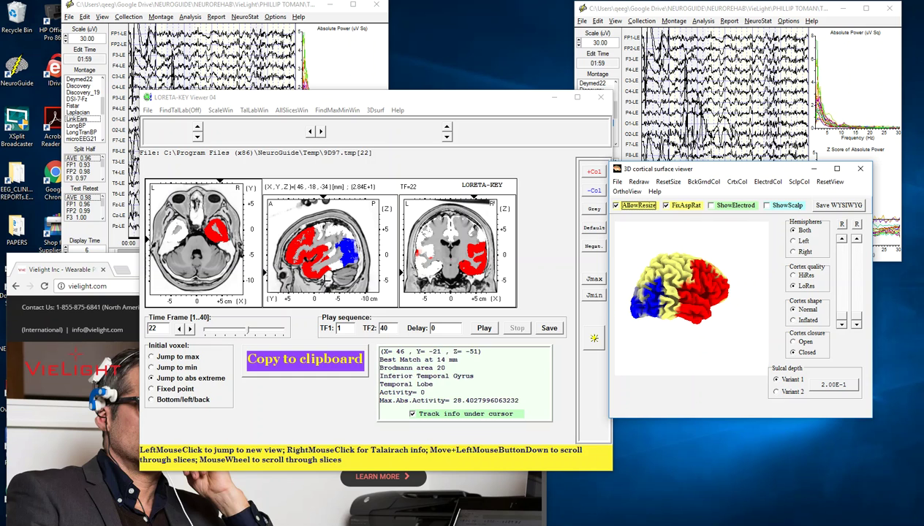
pyautogui.click(191, 329)
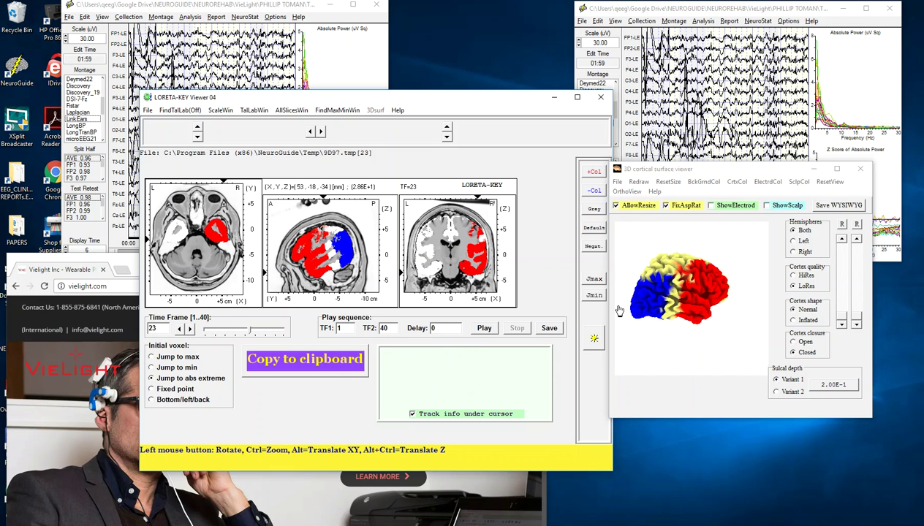
pyautogui.moveTo(634, 302); pyautogui.dragTo(654, 306)
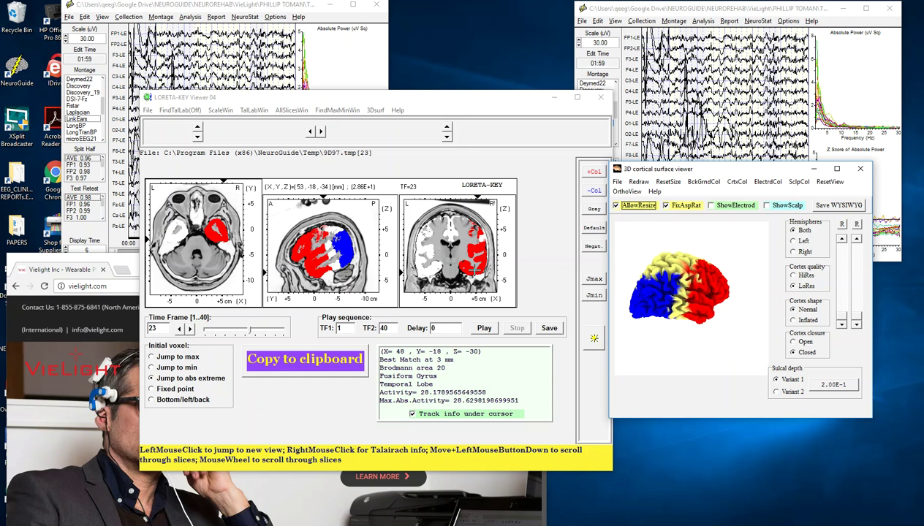
# Step through frames 24 to 26, turning the 3D cortex away and back to its red lateral side.
pyautogui.click(191, 329)
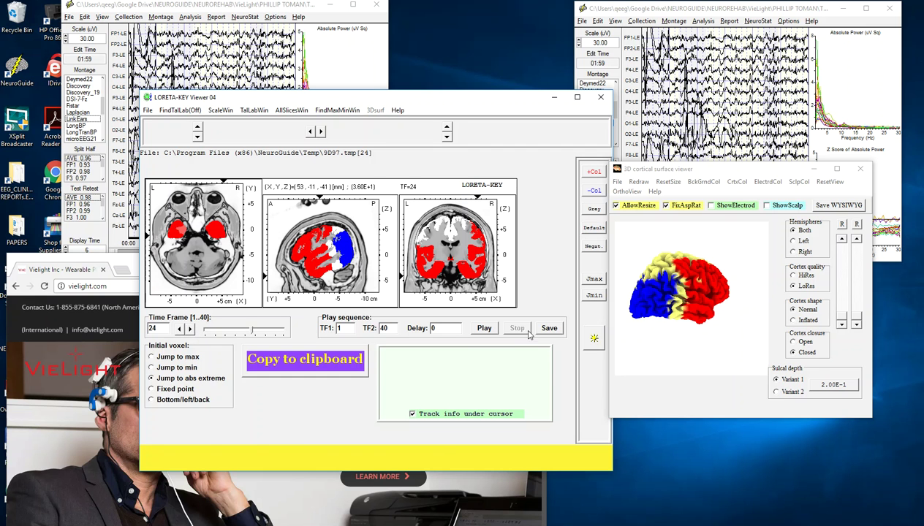
pyautogui.moveTo(647, 304); pyautogui.dragTo(673, 309)
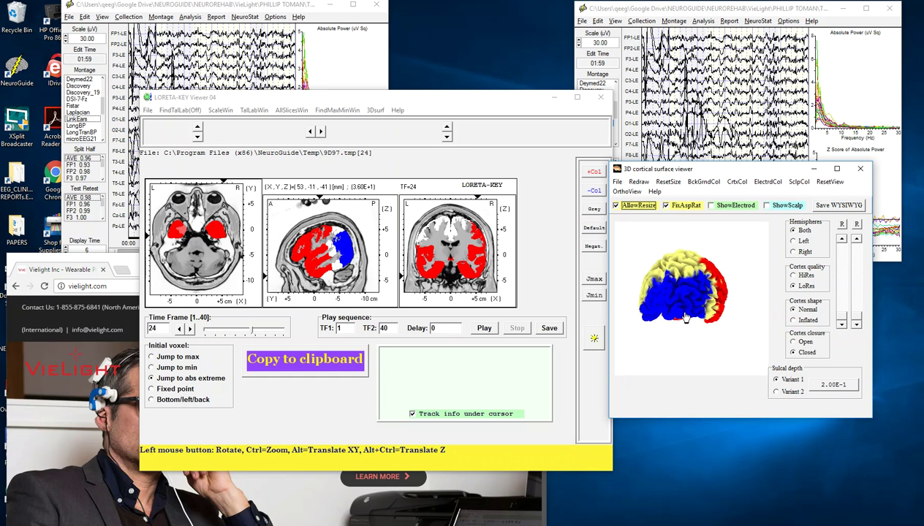
pyautogui.moveTo(685, 318); pyautogui.dragTo(643, 319)
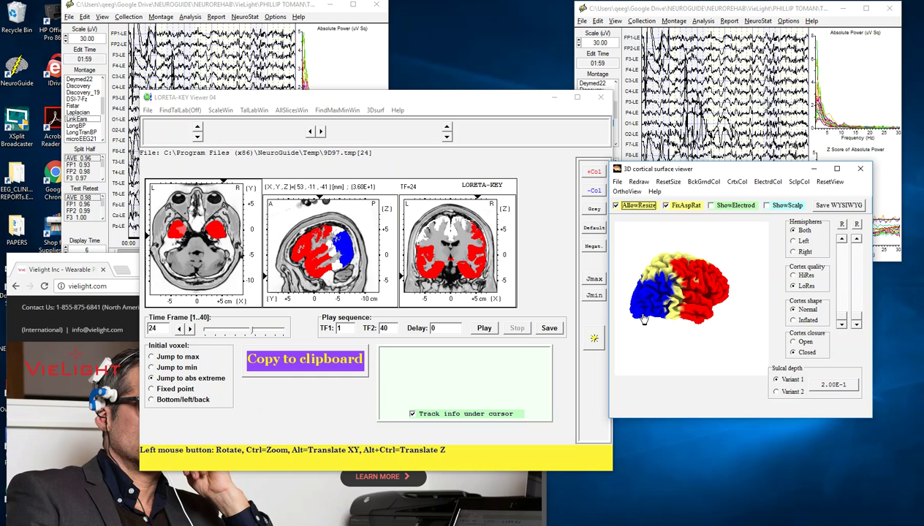
pyautogui.click(191, 329)
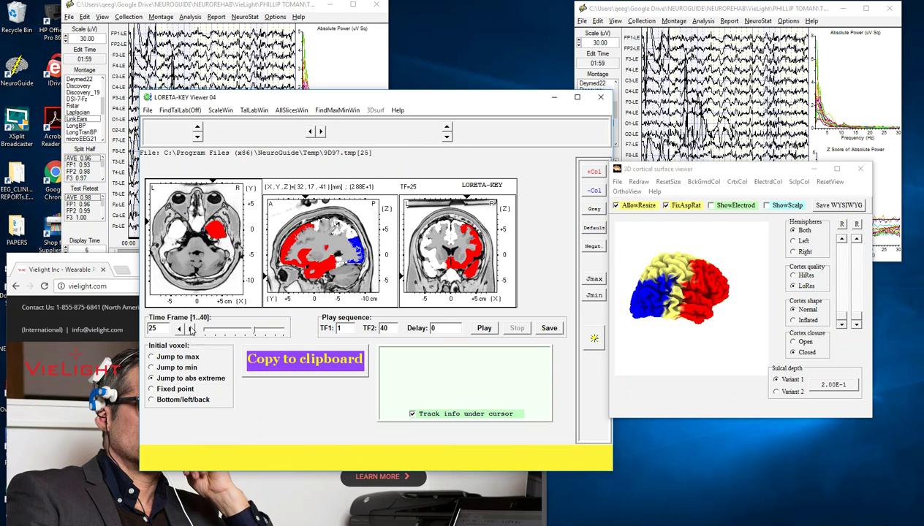
pyautogui.click(191, 329)
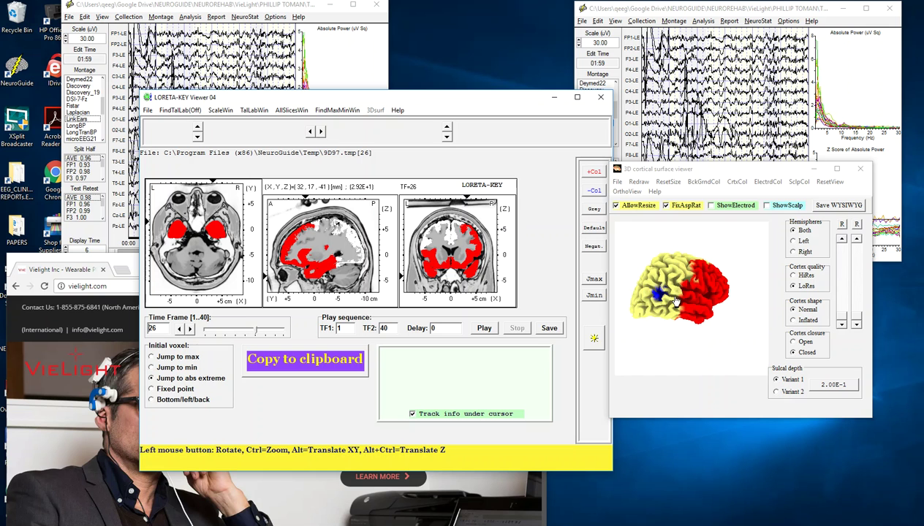
pyautogui.moveTo(638, 301)
pyautogui.mouseDown()
pyautogui.moveTo(745, 318)
pyautogui.moveTo(806, 309)
pyautogui.moveTo(639, 312)
pyautogui.moveTo(752, 342)
pyautogui.moveTo(639, 310)
pyautogui.moveTo(646, 307)
pyautogui.moveTo(630, 315)
pyautogui.mouseUp()
# Step from frame 27 through 36, rotating the cortex to a rear view and then a lateral view.
pyautogui.click(190, 329)
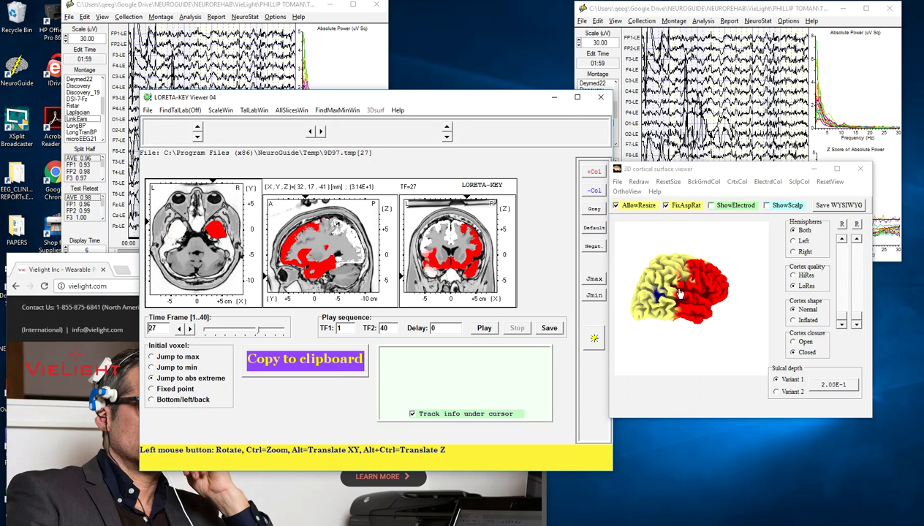
pyautogui.moveTo(638, 298)
pyautogui.mouseDown()
pyautogui.moveTo(760, 344)
pyautogui.moveTo(640, 304)
pyautogui.mouseUp()
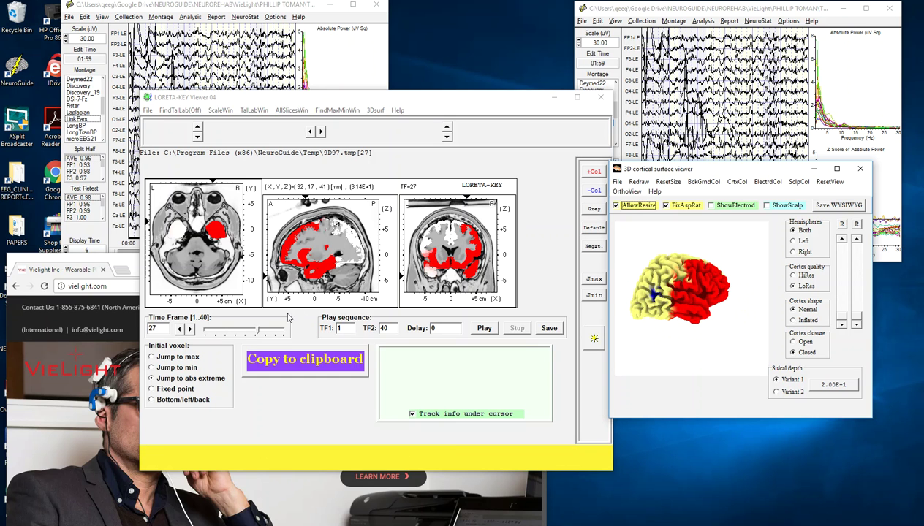
pyautogui.click(191, 328)
pyautogui.click(191, 328)
pyautogui.click(190, 329)
pyautogui.click(190, 329)
pyautogui.click(190, 329)
pyautogui.click(190, 329)
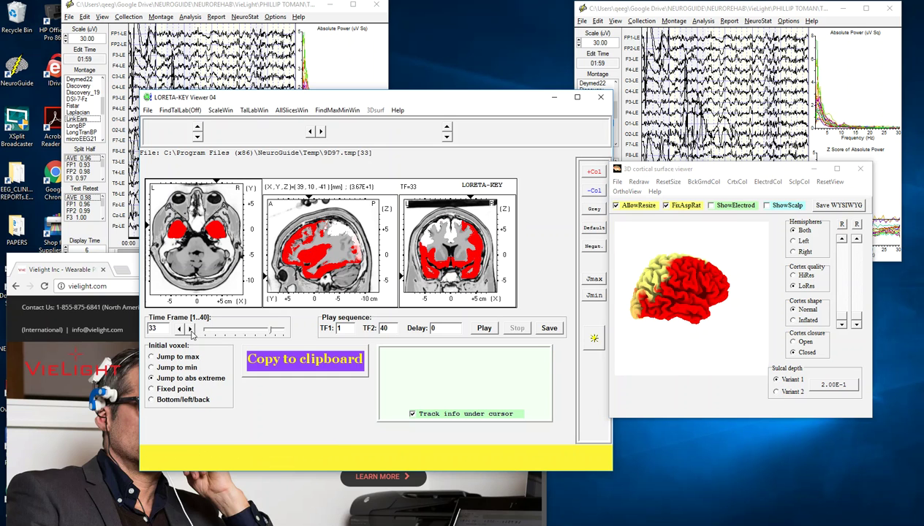
pyautogui.click(190, 329)
pyautogui.click(190, 329)
pyautogui.click(190, 329)
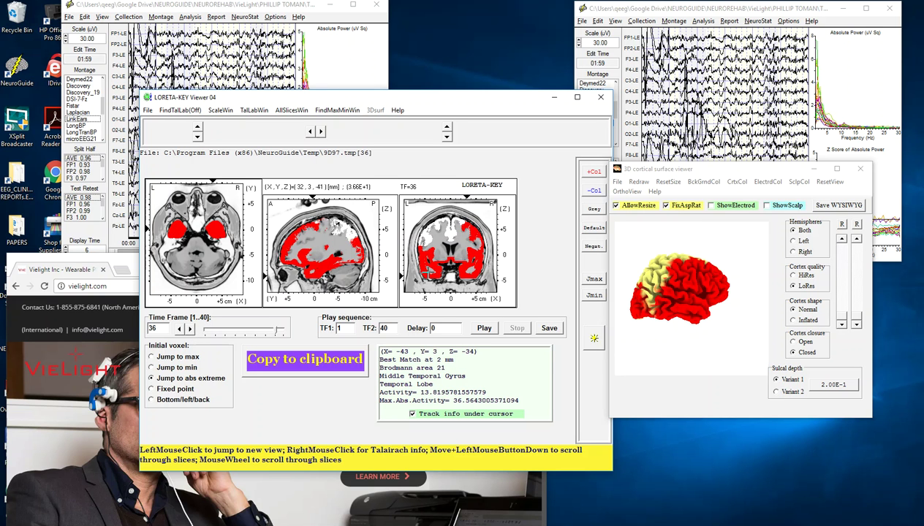
pyautogui.moveTo(644, 302); pyautogui.dragTo(693, 311)
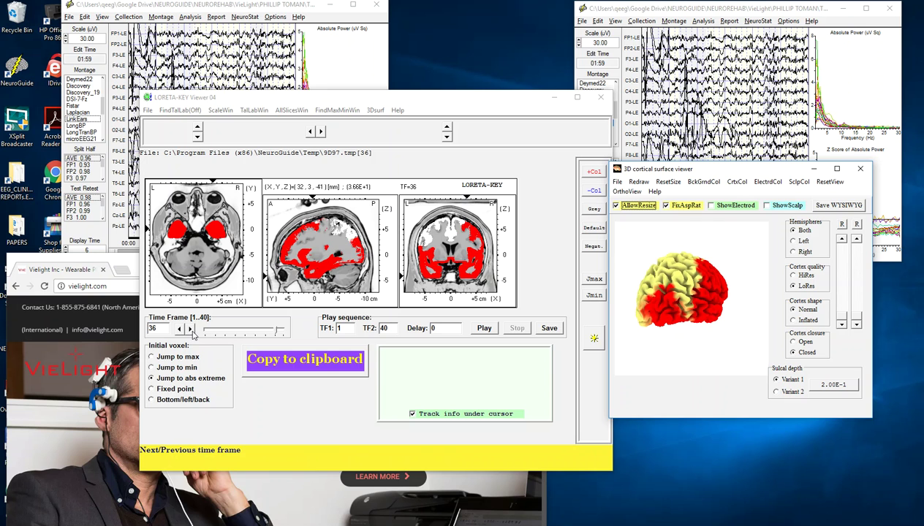
# Advance through frames 37 to 39, rotating the 3D cortex from a lateral to a frontal view.
pyautogui.click(191, 329)
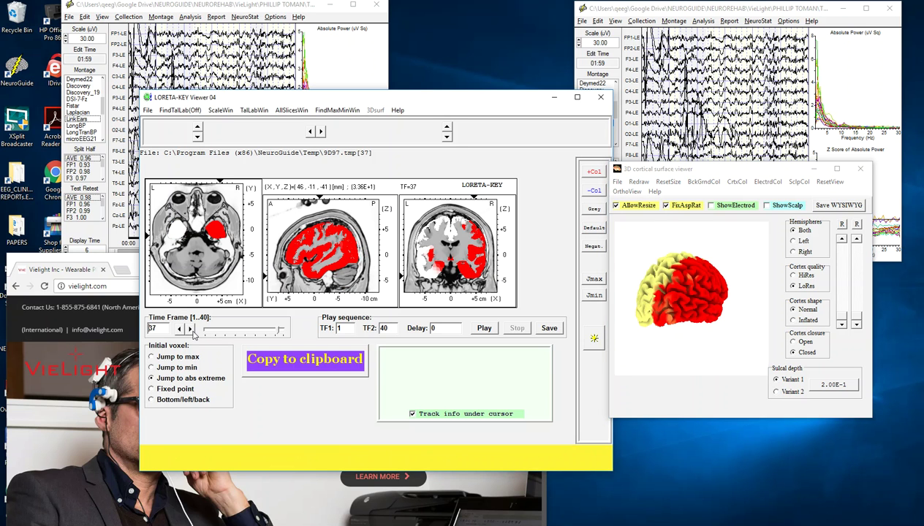
pyautogui.click(191, 329)
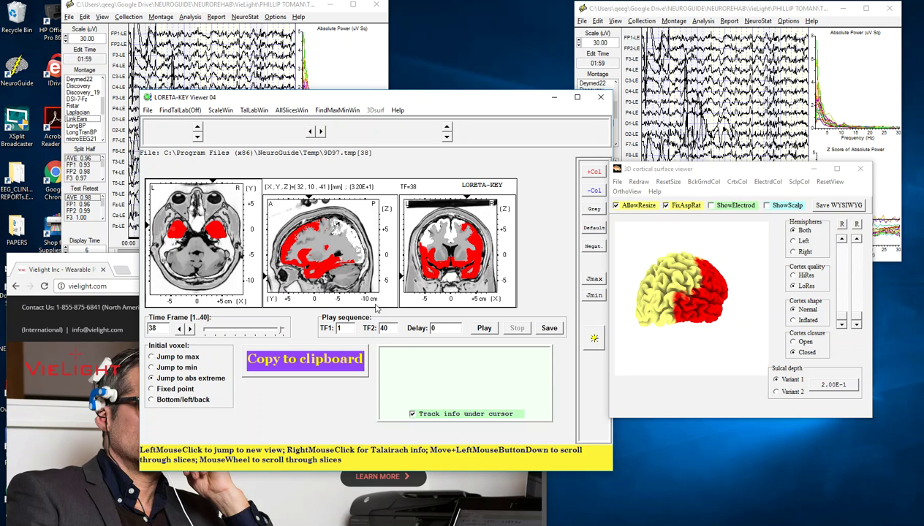
pyautogui.moveTo(474, 261)
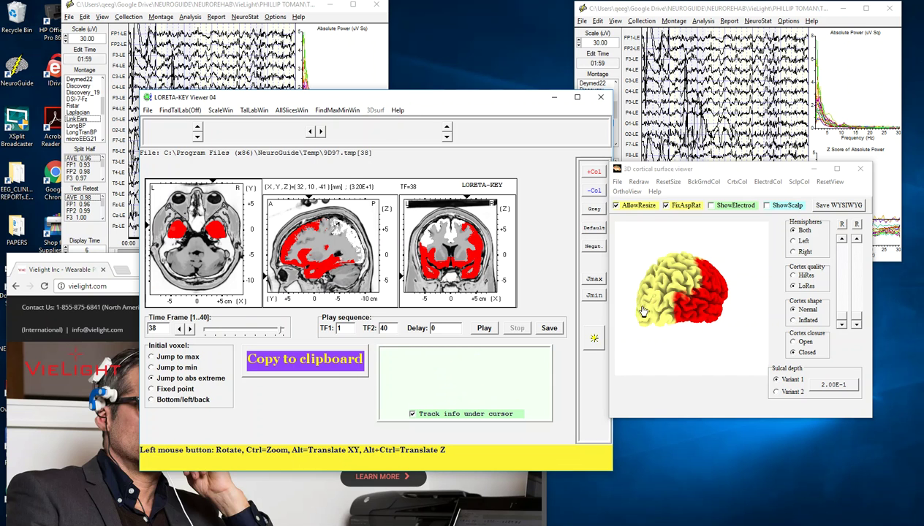
pyautogui.moveTo(633, 304); pyautogui.dragTo(813, 310)
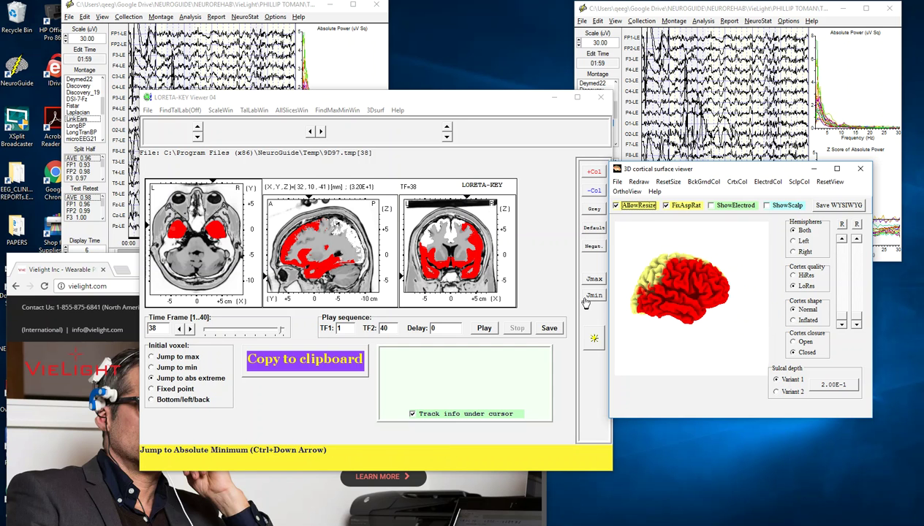
pyautogui.click(190, 328)
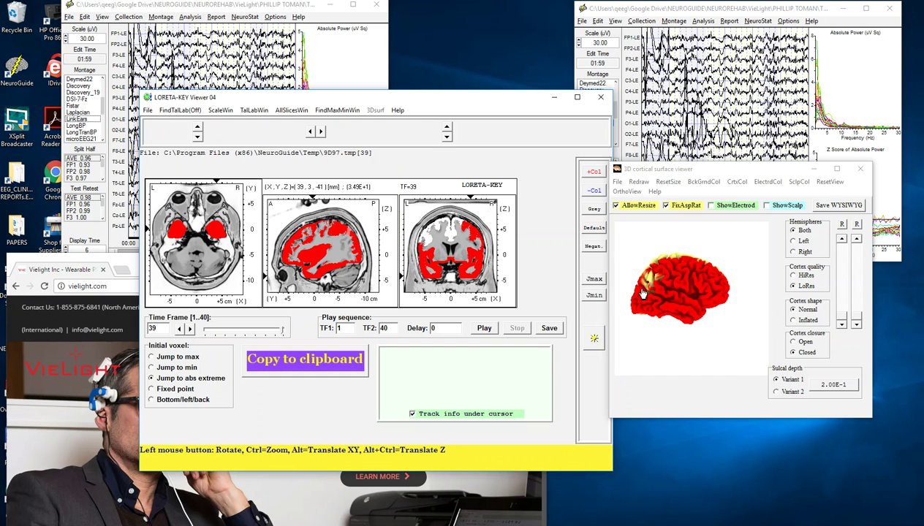
pyautogui.moveTo(676, 271); pyautogui.dragTo(660, 297)
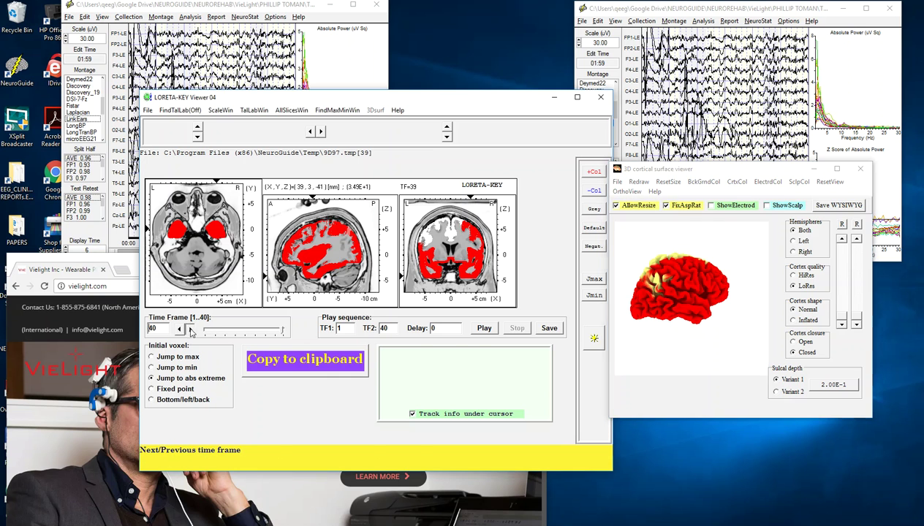
# Step to the last frame, 40, and rotate the cortex to reveal the yellow patch.
pyautogui.click(189, 329)
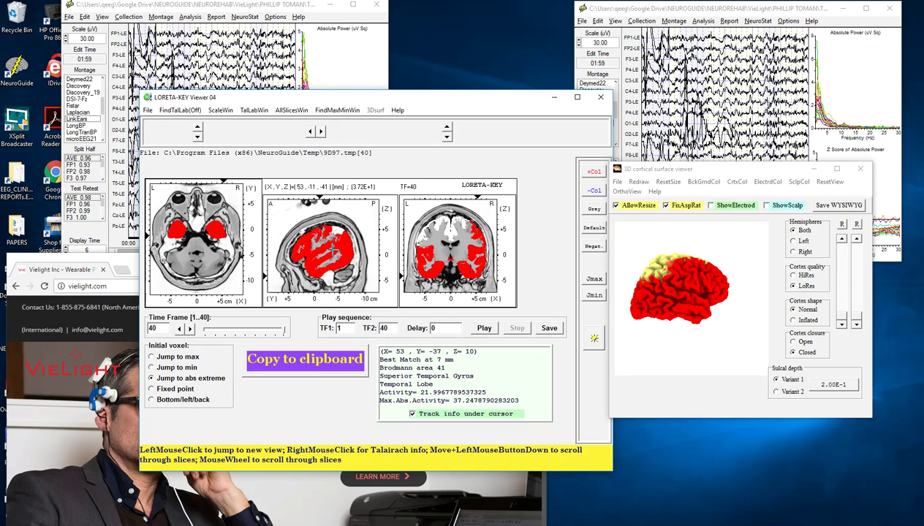
pyautogui.moveTo(660, 299)
pyautogui.mouseDown()
pyautogui.moveTo(799, 324)
pyautogui.moveTo(658, 301)
pyautogui.mouseUp()
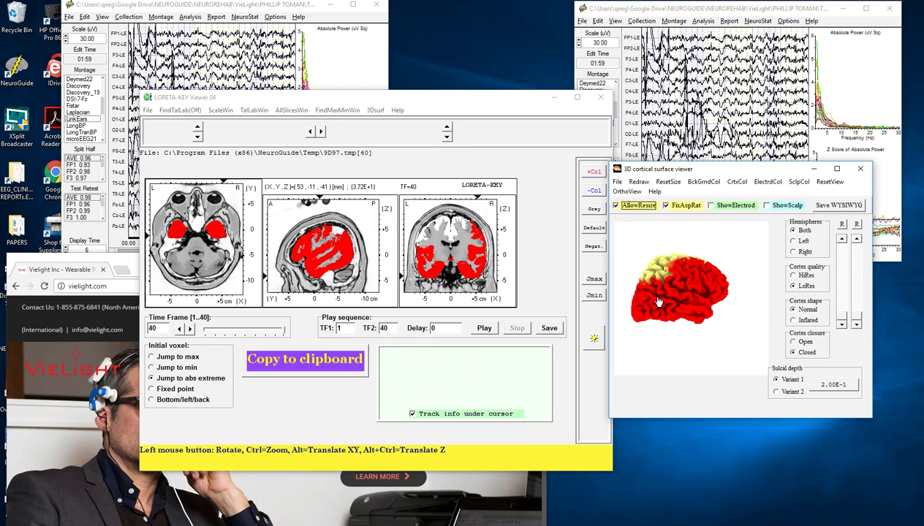